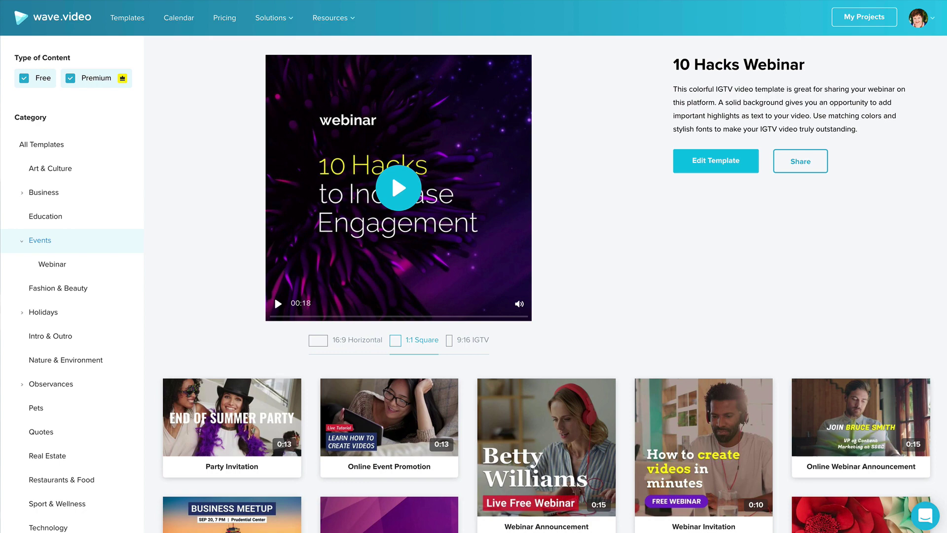
# Open the 10 Hacks Webinar template for editing and search the media library for "neon sign"
pyautogui.click(718, 162)
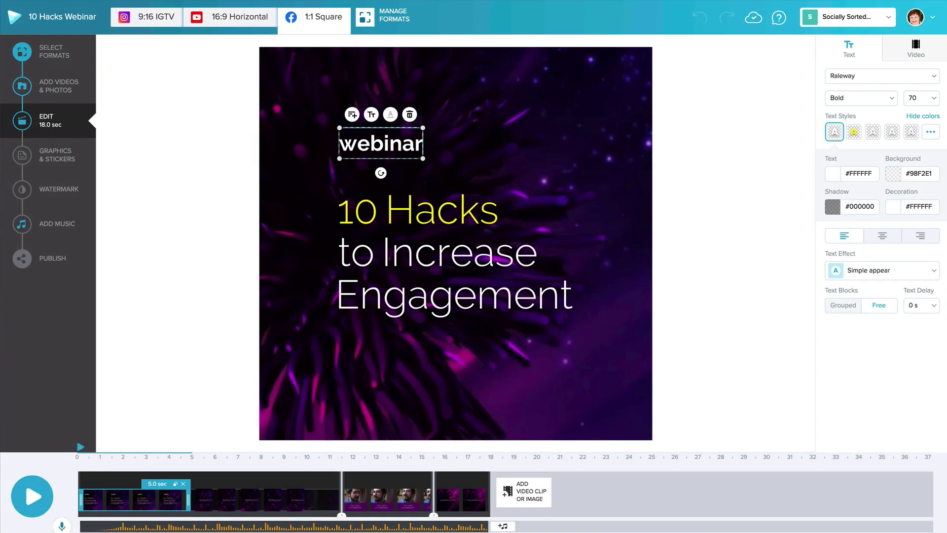
pyautogui.click(69, 90)
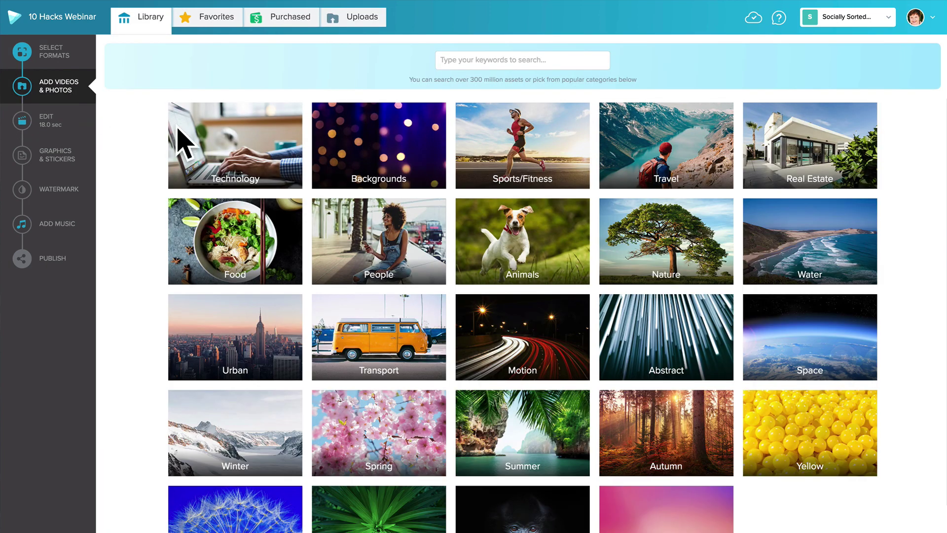
pyautogui.click(518, 65)
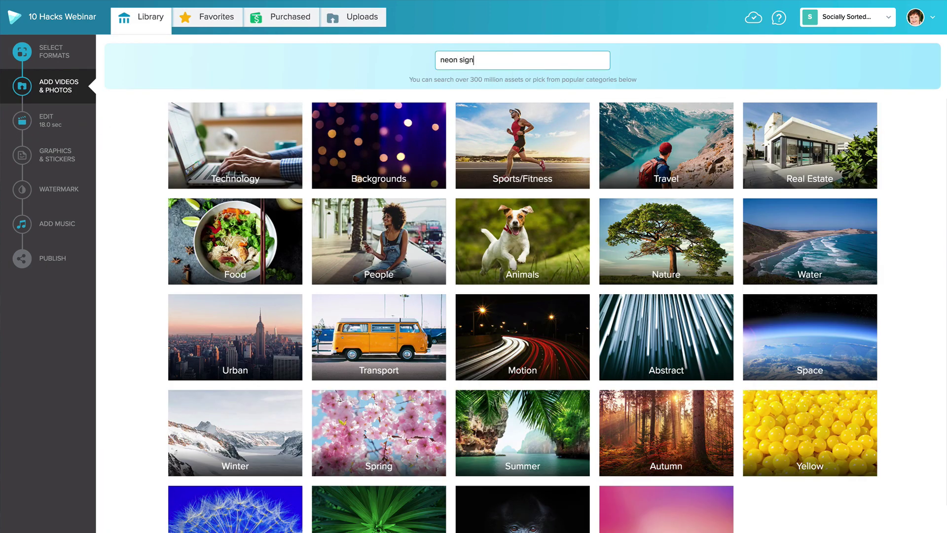
pyautogui.press('Return')
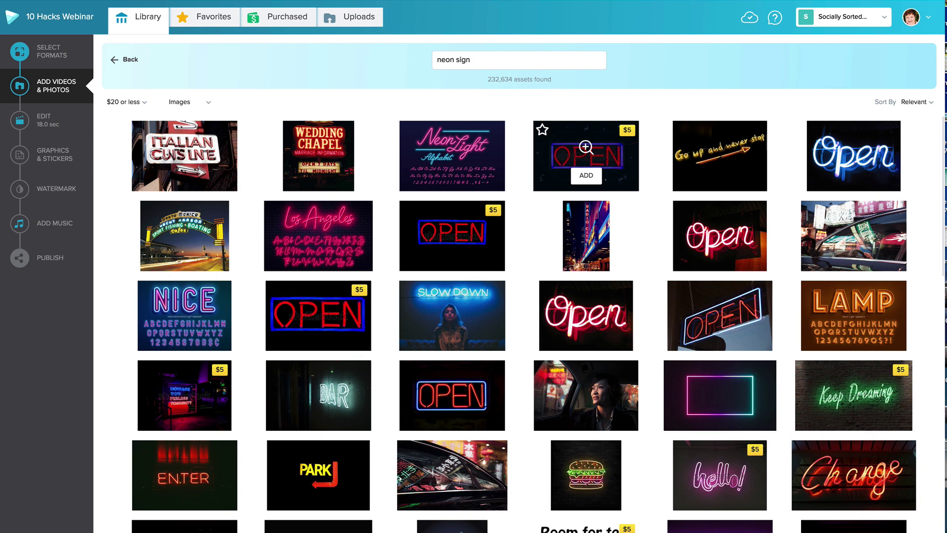
# Preview the pink-and-teal neon rectangle image, then return to editing the video without adding it
pyautogui.moveTo(740, 417)
pyautogui.click(741, 395)
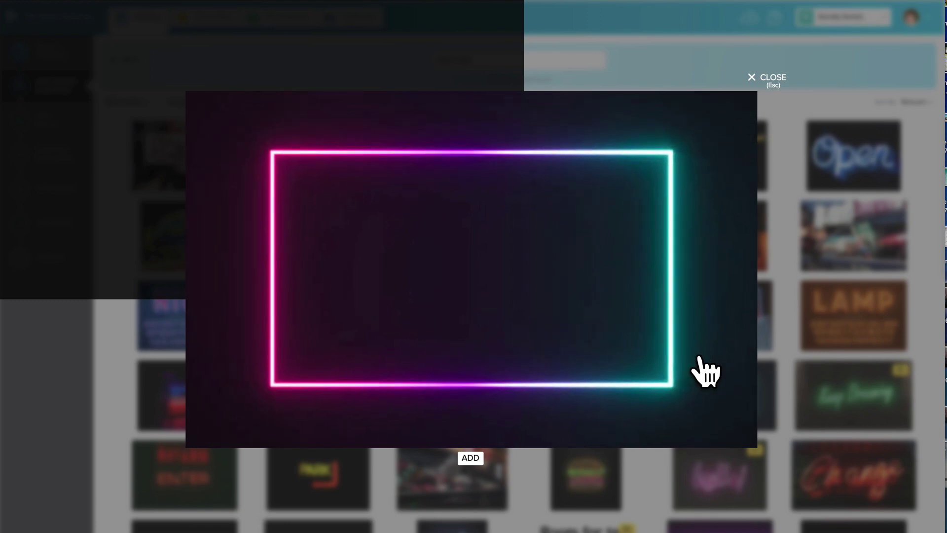
pyautogui.click(768, 79)
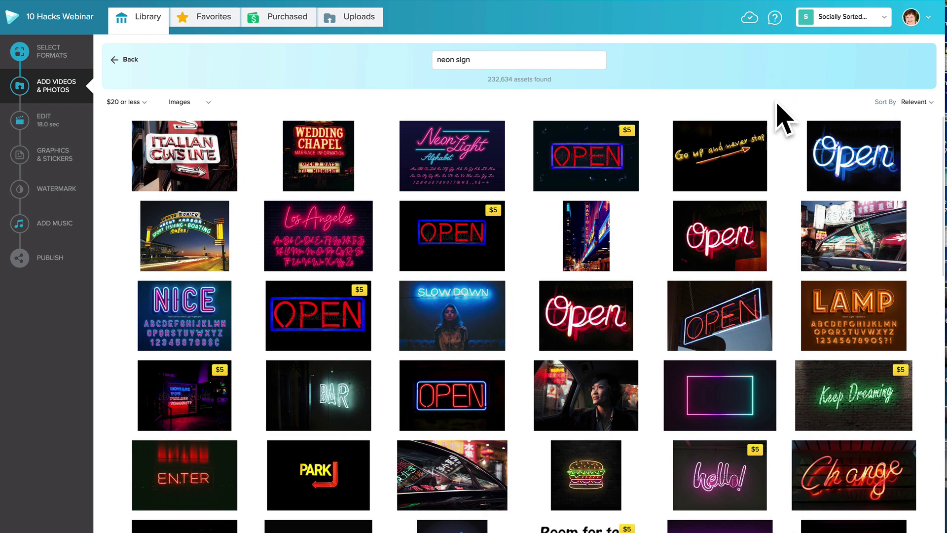
pyautogui.click(43, 125)
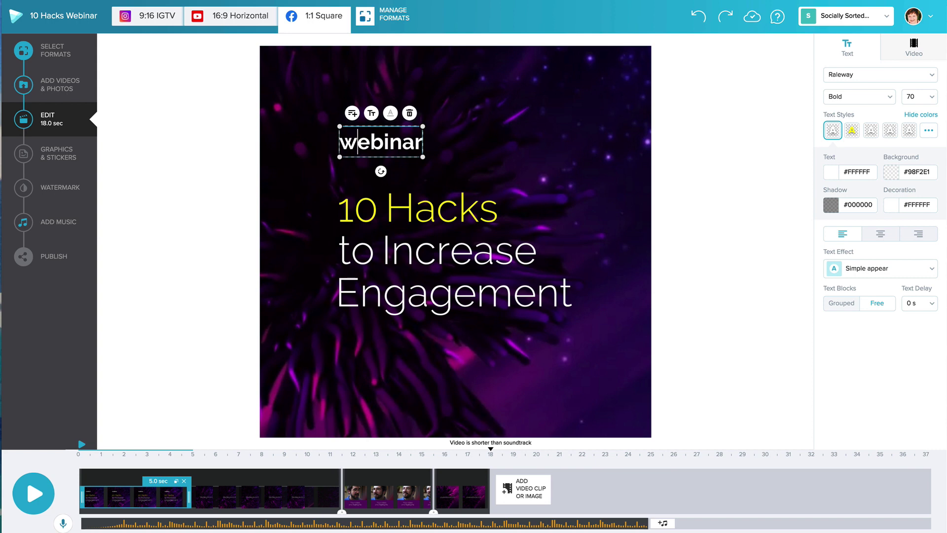
# Replace the small "webinar" text with "The Aquarium Presents"
pyautogui.doubleClick(395, 143)
pyautogui.write('Aquariam')
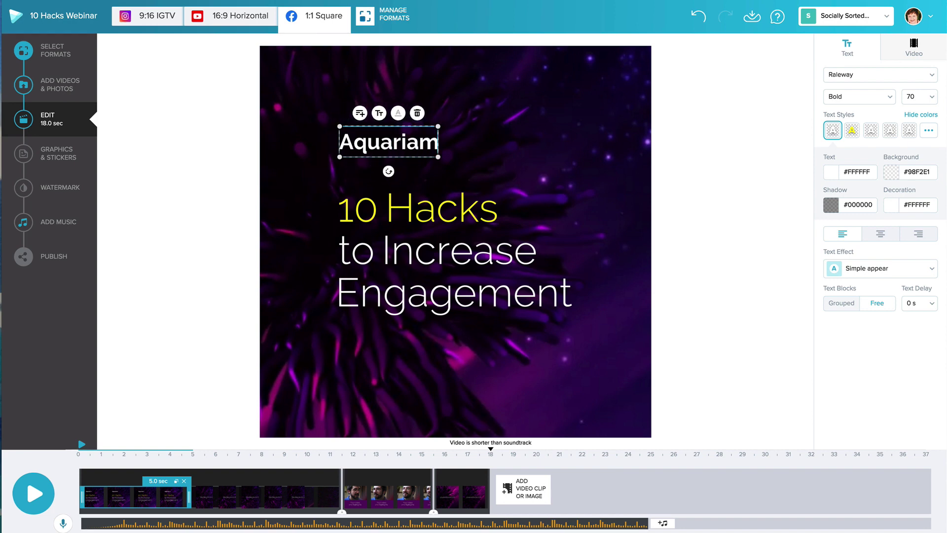
pyautogui.press('BackSpace')
pyautogui.press('BackSpace')
pyautogui.write('um Presents')
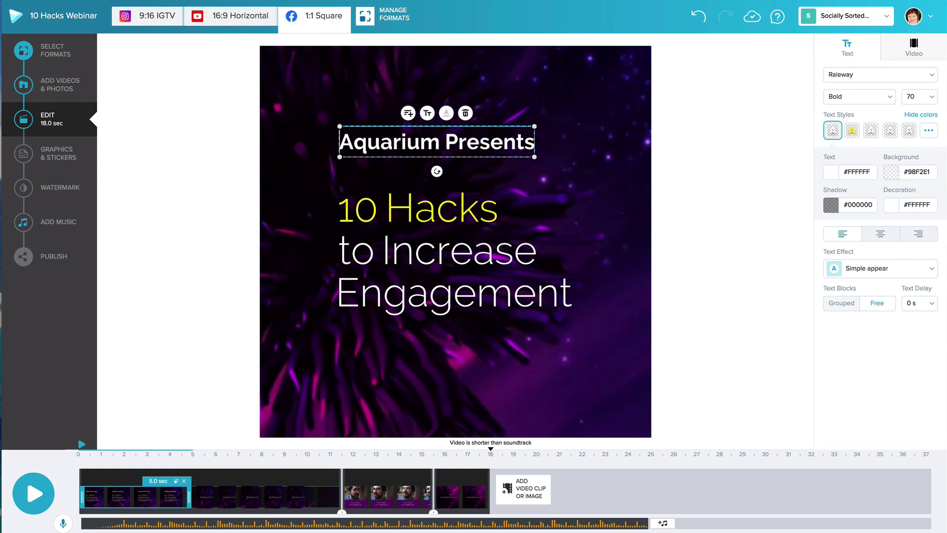
pyautogui.press('Home')
pyautogui.write('The')
# Replace the whole "10 Hacks to Increase Engagement" headline with "Neon Nights"
pyautogui.click(392, 212)
pyautogui.click(387, 213)
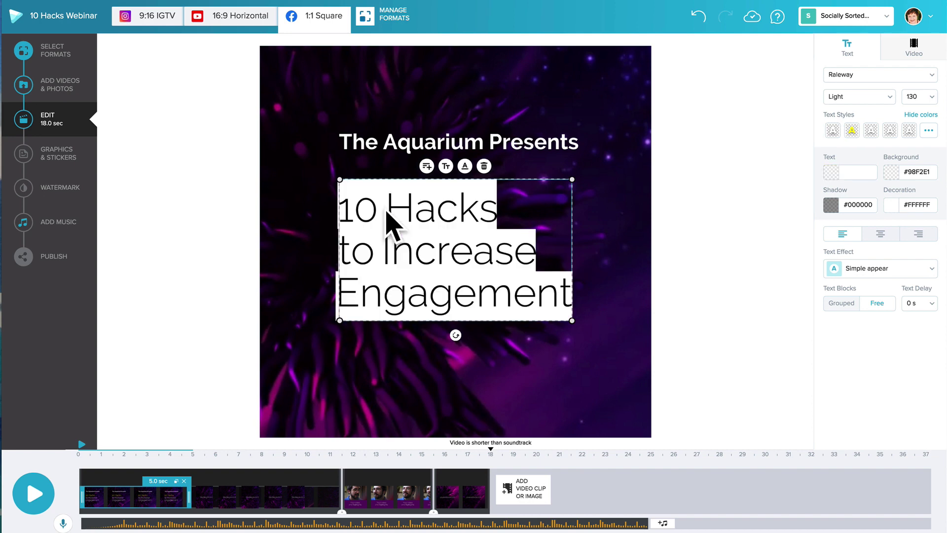
pyautogui.write('e')
pyautogui.press('BackSpace')
pyautogui.write('Ne')
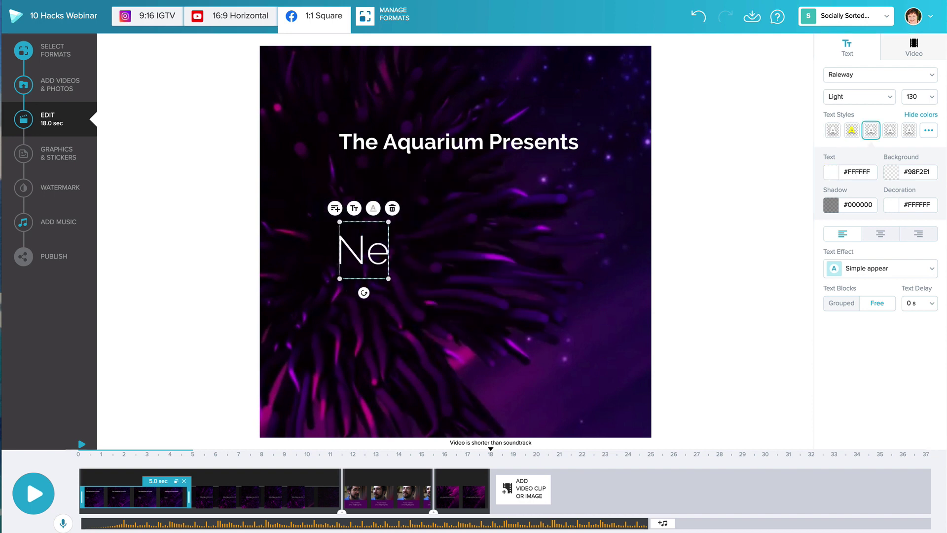
pyautogui.write('on Nights')
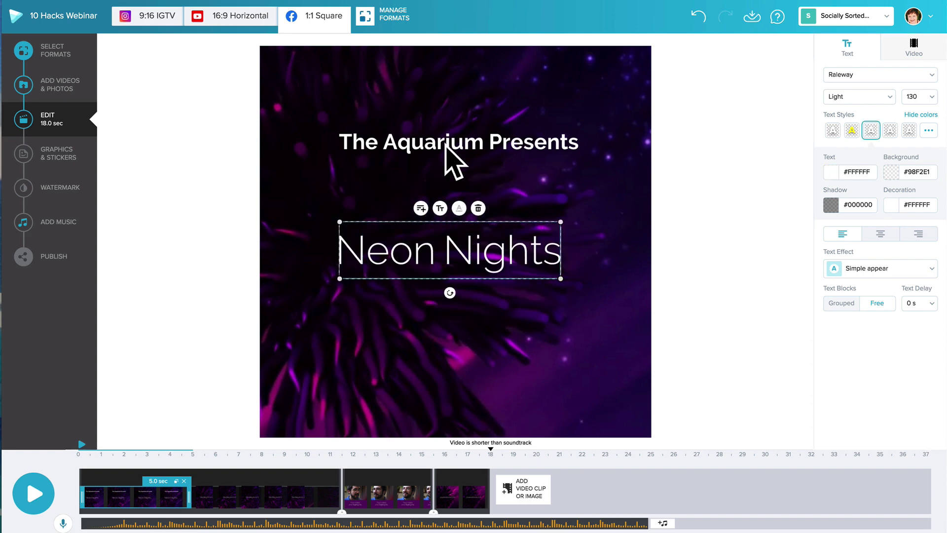
# Try all capitals on "The Aquarium Presents" and switch it back to mixed case
pyautogui.click(446, 143)
pyautogui.click(449, 113)
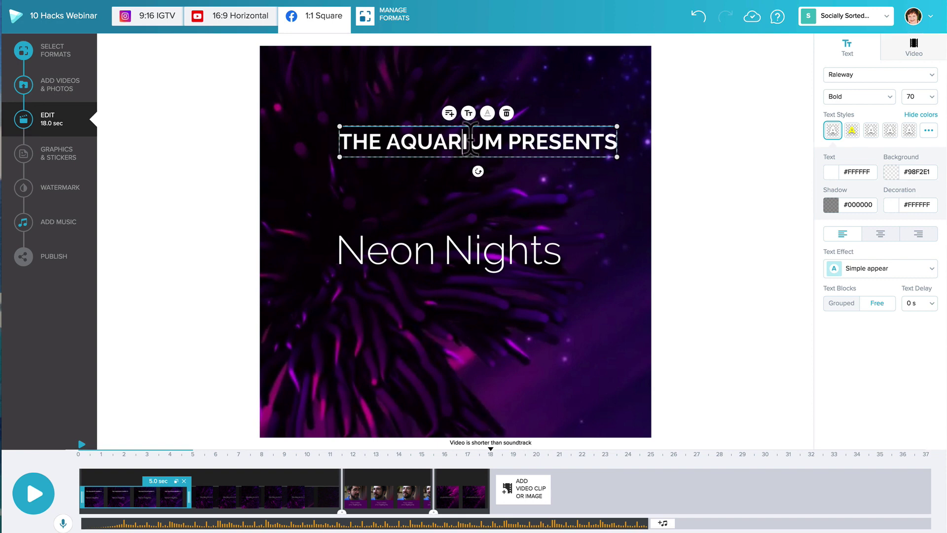
pyautogui.click(468, 113)
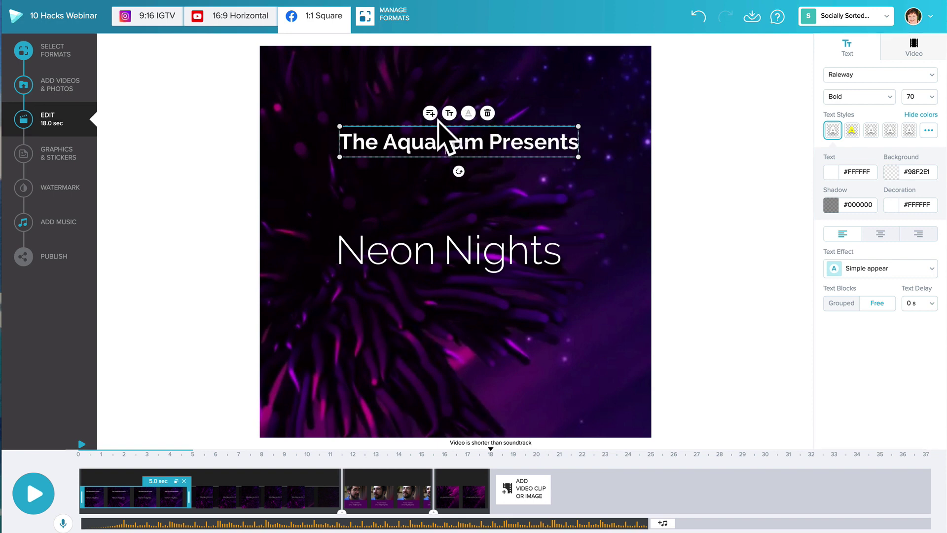
# Add a text block reading "7-11pm Nightly Tickets Online" on two lines and center it in the lower part of the frame
pyautogui.moveTo(483, 144); pyautogui.dragTo(449, 363)
pyautogui.click(430, 114)
pyautogui.doubleClick(450, 372)
pyautogui.write('7-11pm')
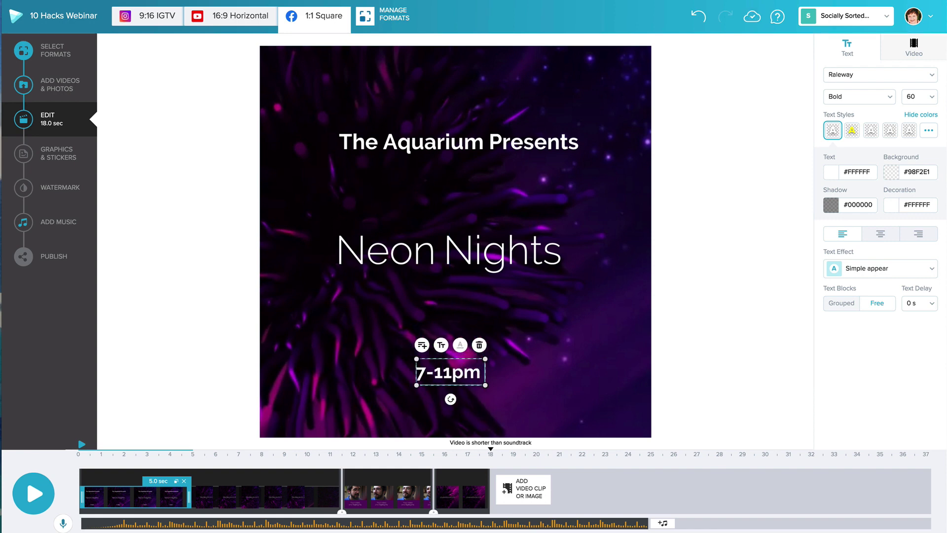
pyautogui.write(' Nightly Tickets Online')
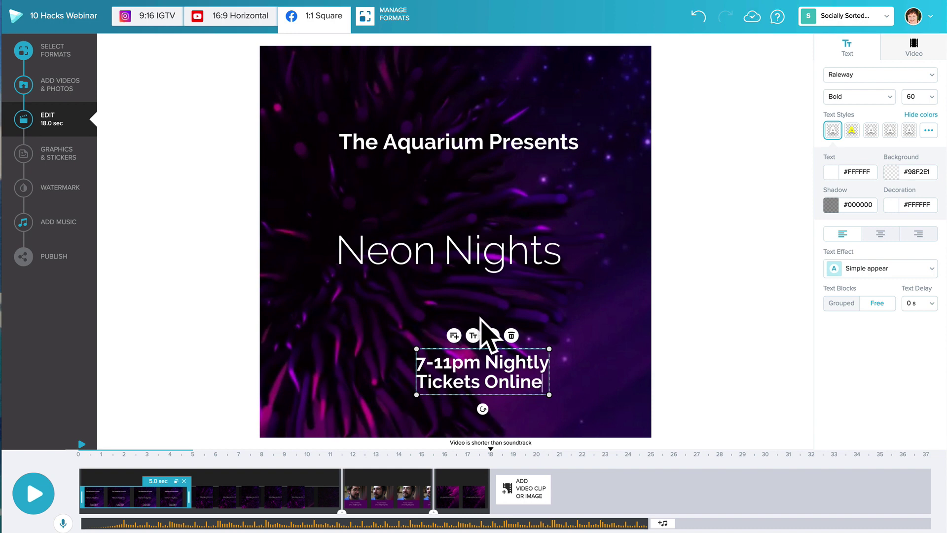
pyautogui.moveTo(521, 349); pyautogui.dragTo(488, 355)
pyautogui.click(464, 143)
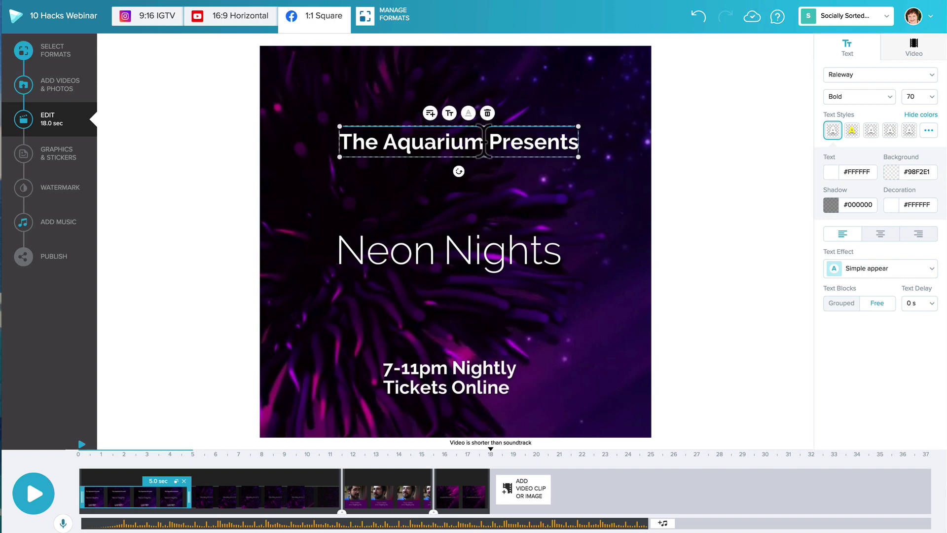
pyautogui.moveTo(507, 126); pyautogui.dragTo(503, 112)
pyautogui.hotkey('ctrl', 'z')
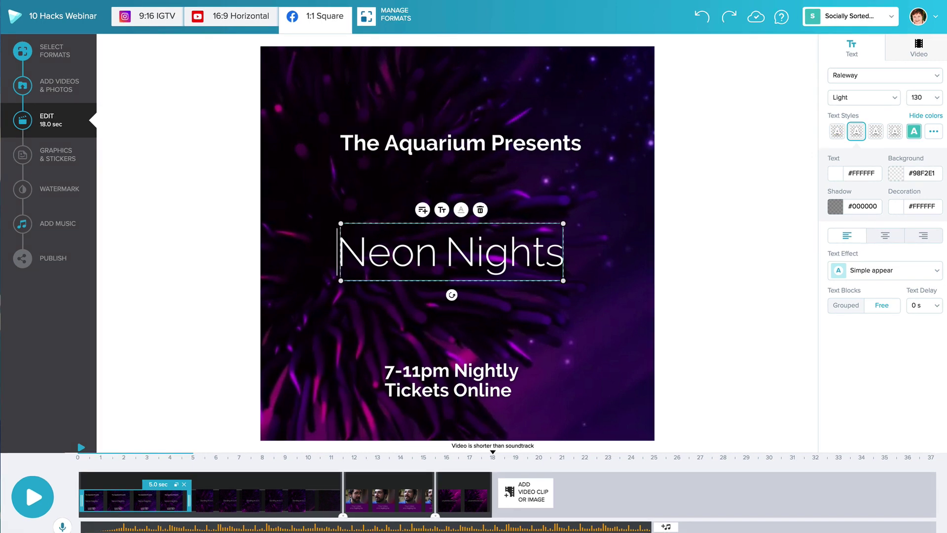
# Change the font of the "Neon Nights" headline to Homenaje
pyautogui.click(878, 76)
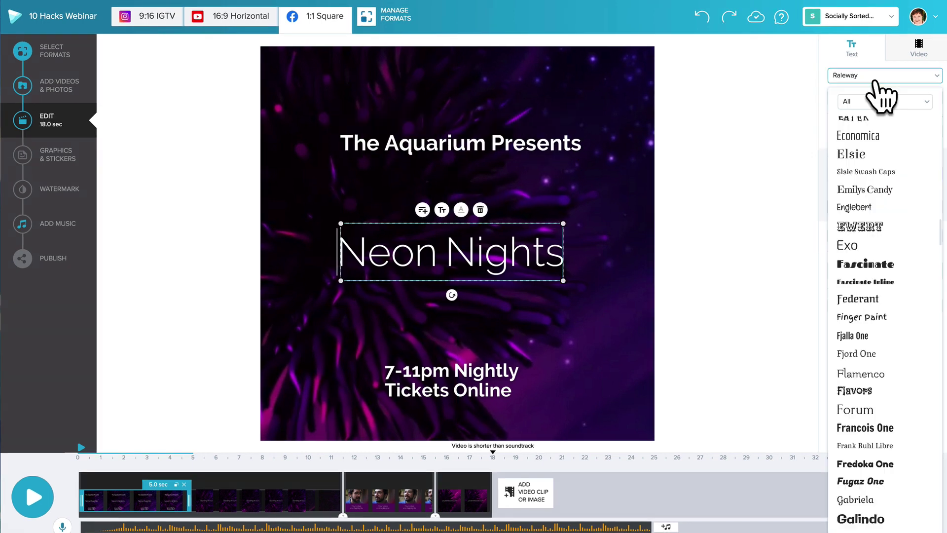
pyautogui.scroll(-10, 839, 459)
pyautogui.scroll(4, 843, 456)
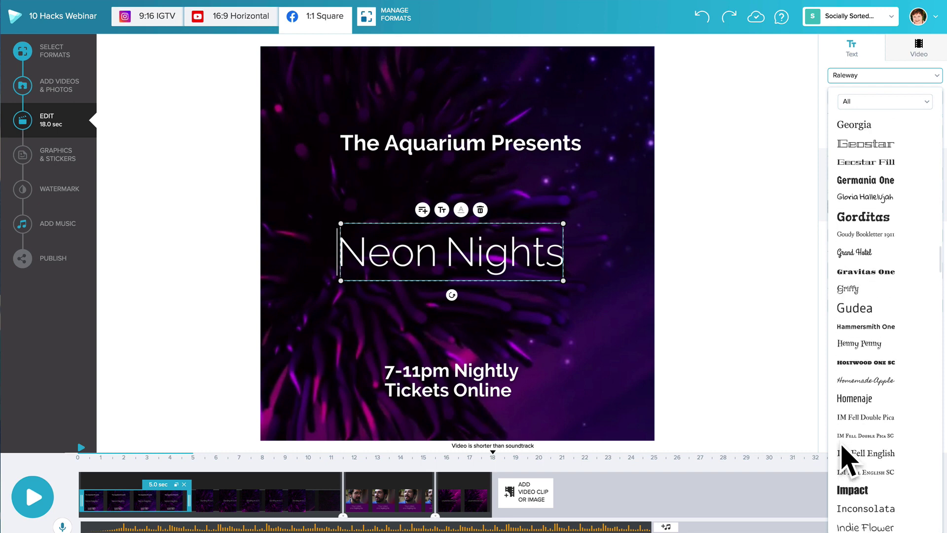
pyautogui.click(868, 399)
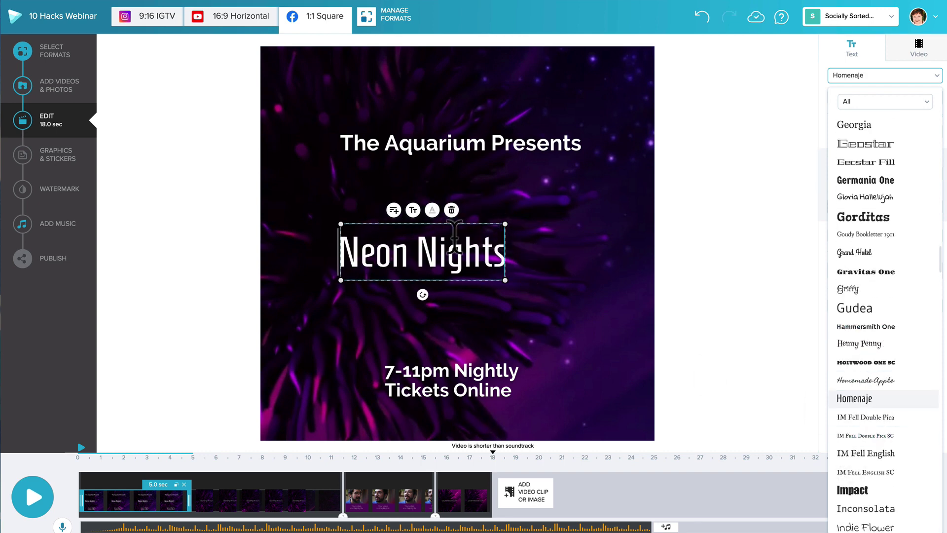
# Apply the Homenaje font to the "The Aquarium Presents" line
pyautogui.click(478, 151)
pyautogui.click(484, 146)
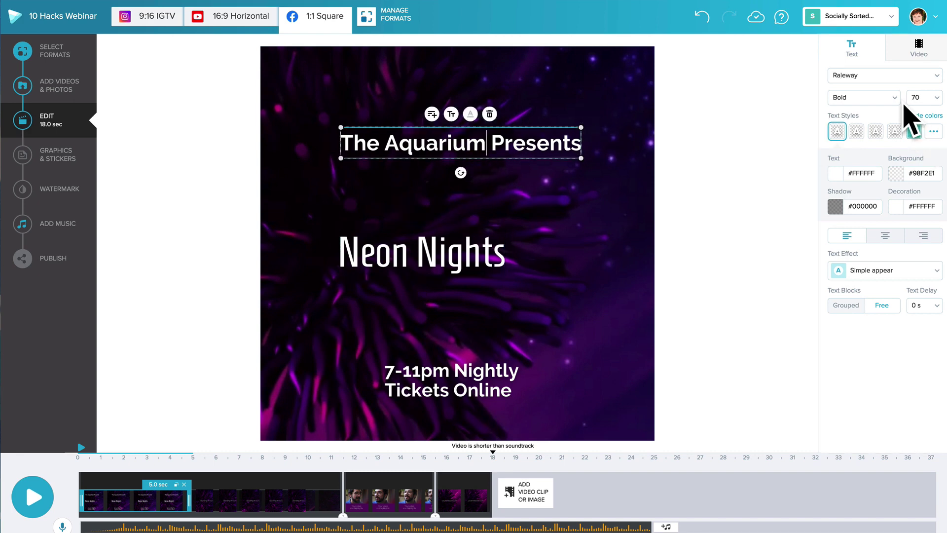
pyautogui.click(890, 76)
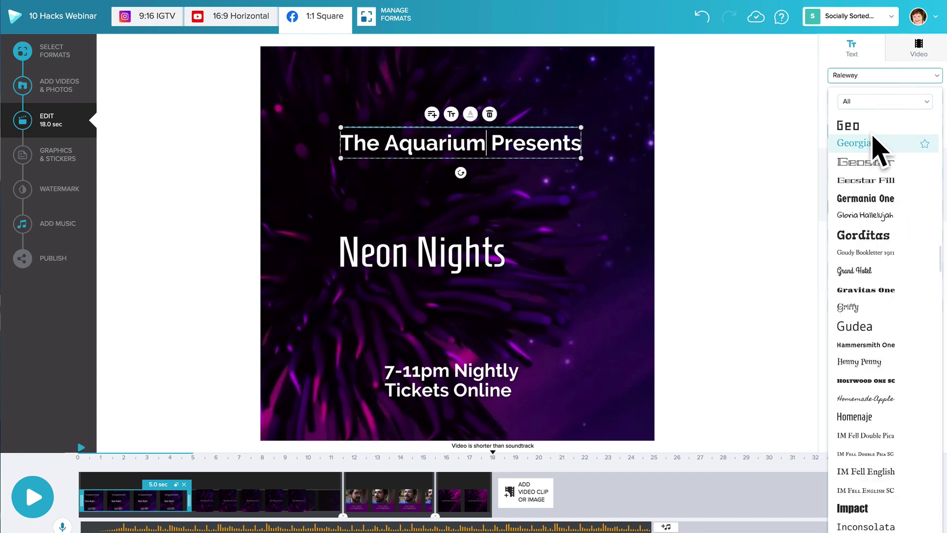
pyautogui.scroll(15, 875, 148)
pyautogui.click(888, 155)
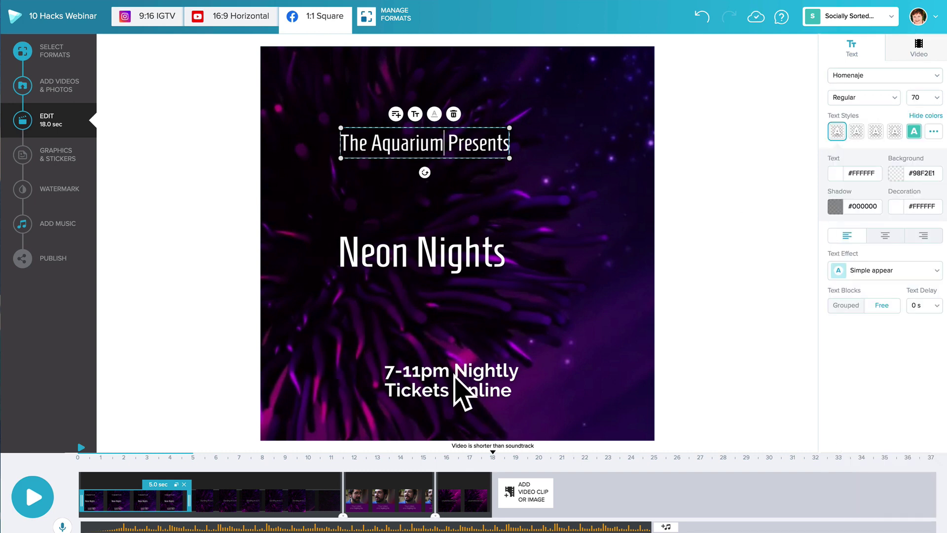
# Change the font of the "7-11pm Nightly Tickets Online" text to Homenaje
pyautogui.click(461, 389)
pyautogui.click(860, 75)
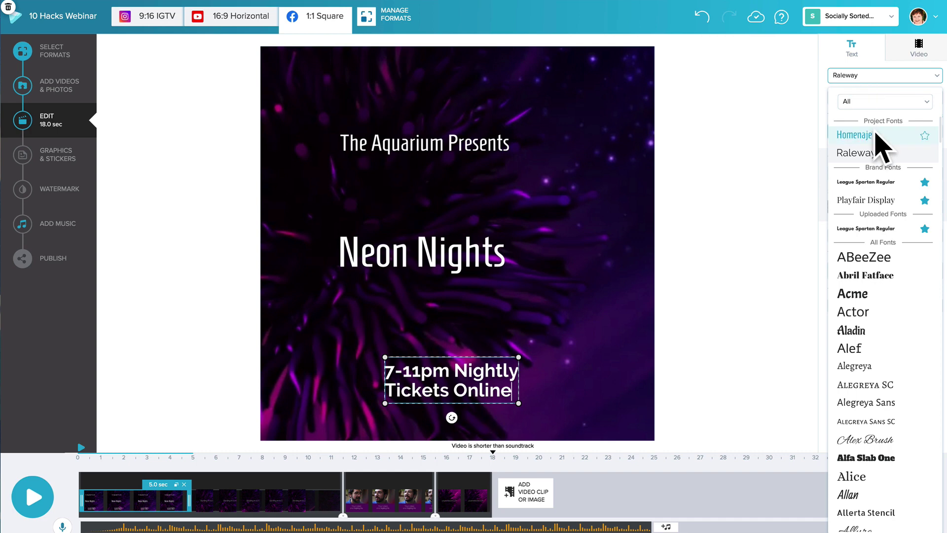
pyautogui.click(875, 135)
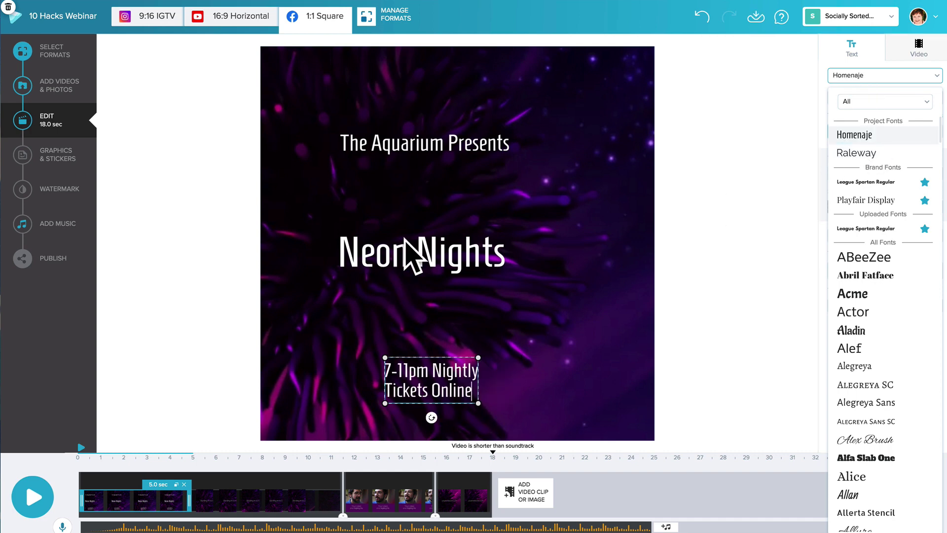
# Set the "The Aquarium Presents" text size to 80 and center the line higher in the frame
pyautogui.click(446, 143)
pyautogui.click(930, 97)
pyautogui.write('70')
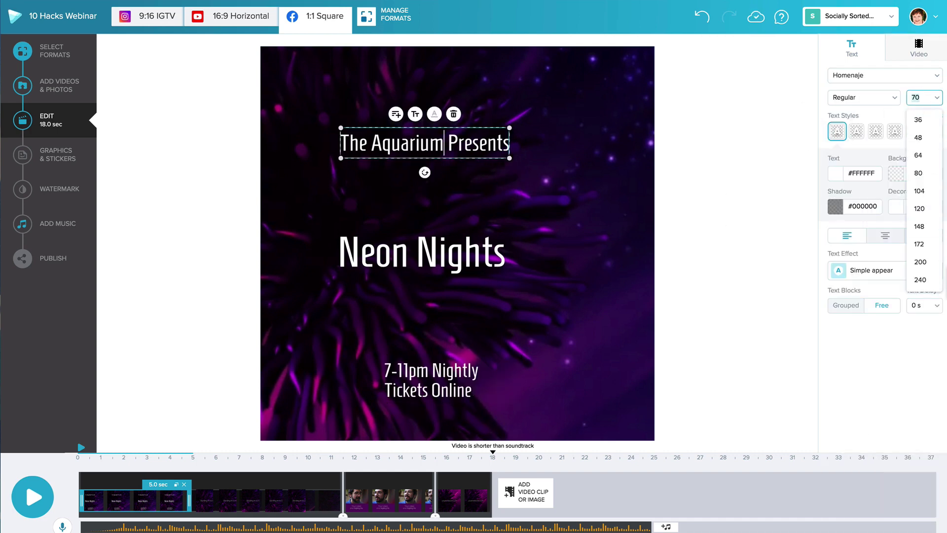
pyautogui.click(918, 173)
pyautogui.moveTo(509, 129); pyautogui.dragTo(530, 110)
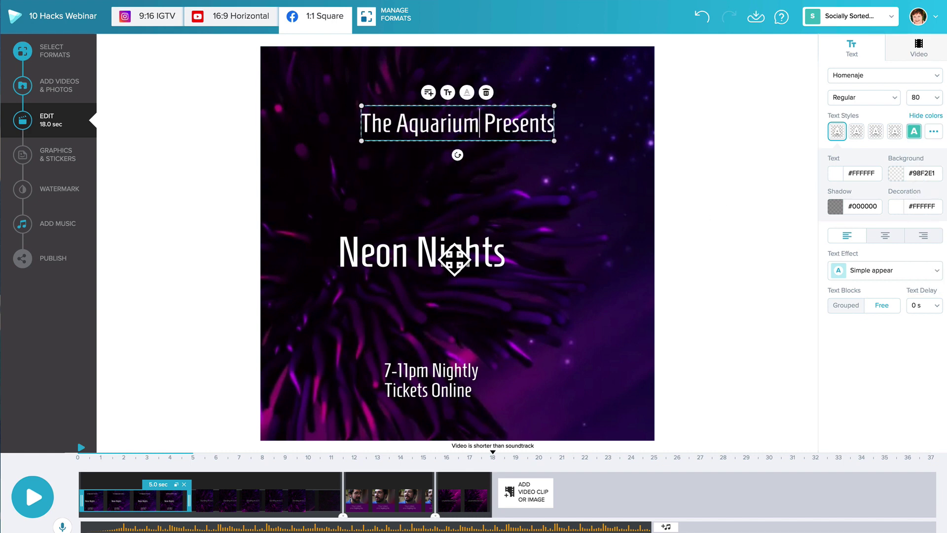
# Convert the "Neon Nights" headline to all capitals and set its size to 148
pyautogui.click(462, 258)
pyautogui.click(412, 210)
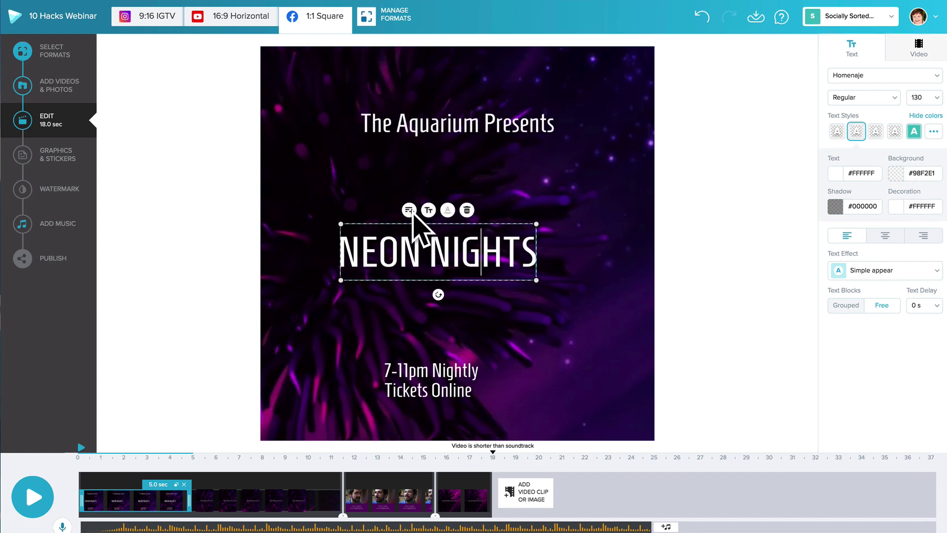
pyautogui.click(933, 96)
pyautogui.click(930, 249)
# Move the NEON NIGHTS headline up and center it beneath "The Aquarium Presents"
pyautogui.click(646, 213)
pyautogui.click(515, 259)
pyautogui.moveTo(512, 220); pyautogui.dragTo(524, 168)
# Enlarge the "7-11pm Nightly Tickets Online" text and re-center it in the lower part of the frame
pyautogui.click(468, 370)
pyautogui.click(933, 97)
pyautogui.click(923, 258)
pyautogui.moveTo(503, 351)
pyautogui.mouseDown()
pyautogui.moveTo(525, 344)
pyautogui.moveTo(514, 345)
pyautogui.mouseUp()
# Set the NEON NIGHTS headline size to 172 and center it directly below "The Aquarium Presents"
pyautogui.click(511, 210)
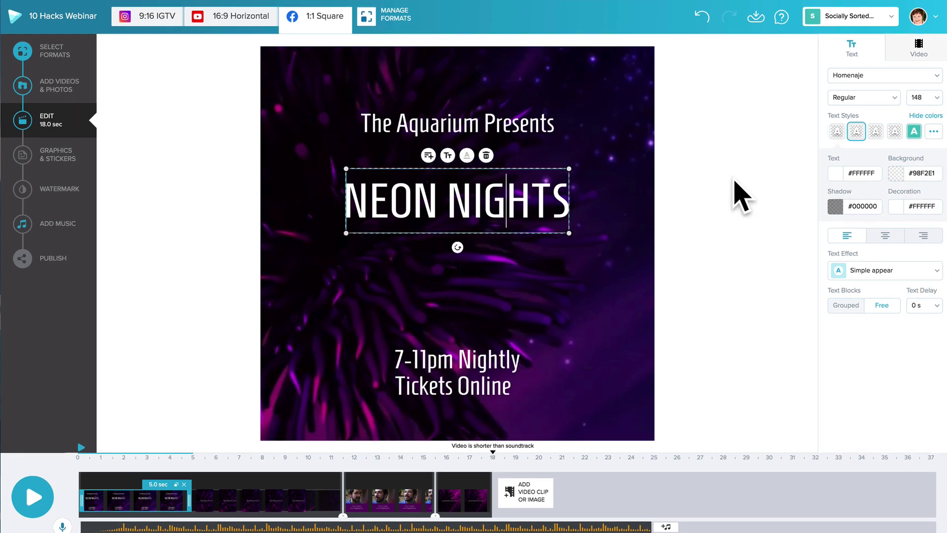
pyautogui.click(932, 99)
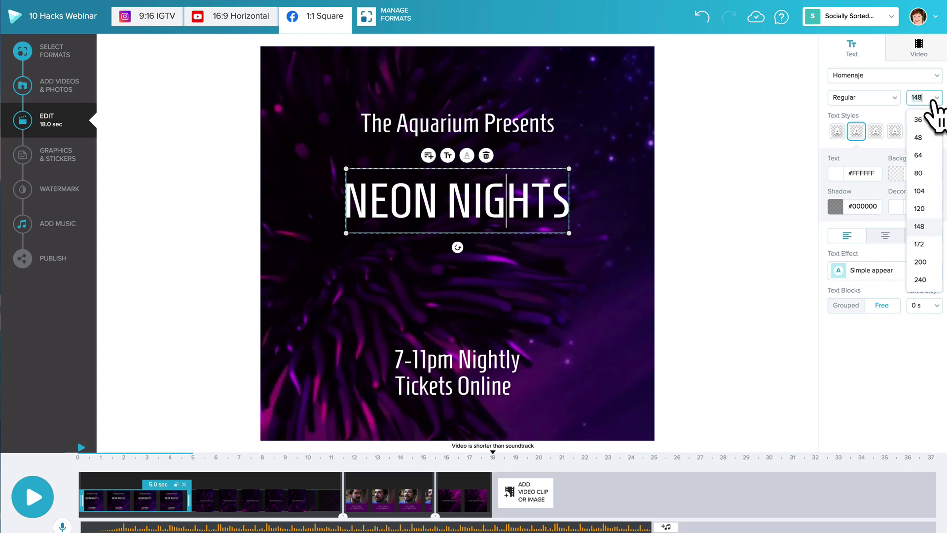
pyautogui.click(925, 245)
pyautogui.click(623, 127)
pyautogui.moveTo(567, 206); pyautogui.dragTo(549, 171)
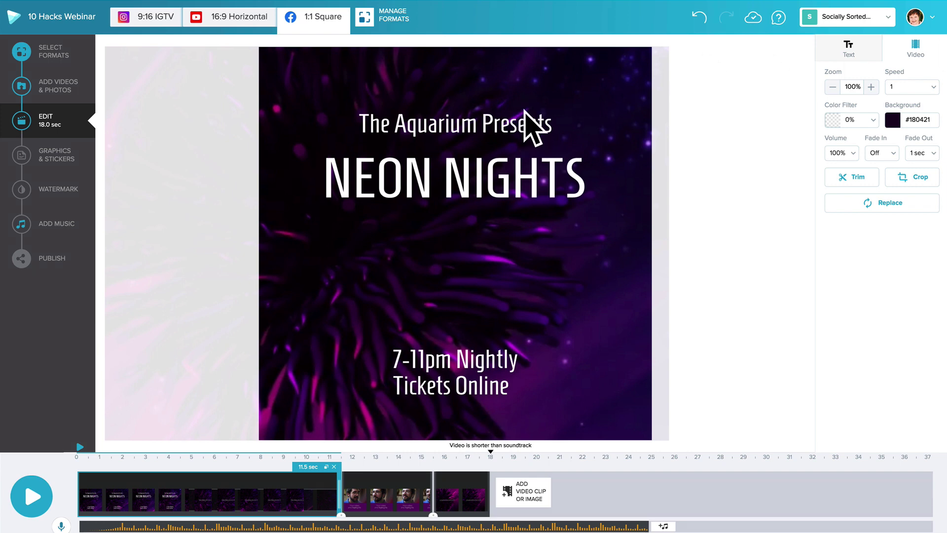
# Set the NEON NIGHTS headline's shadow color to magenta #FB07F7
pyautogui.click(522, 126)
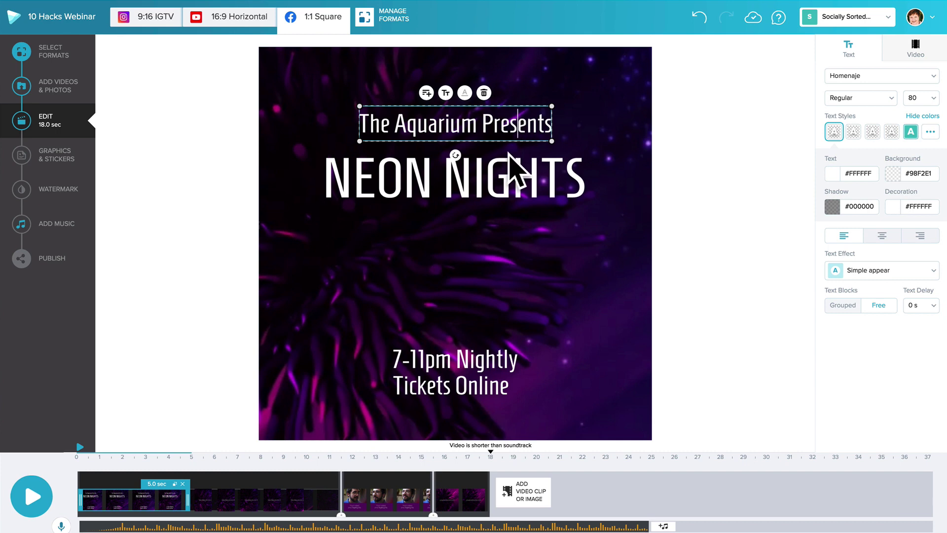
pyautogui.click(513, 175)
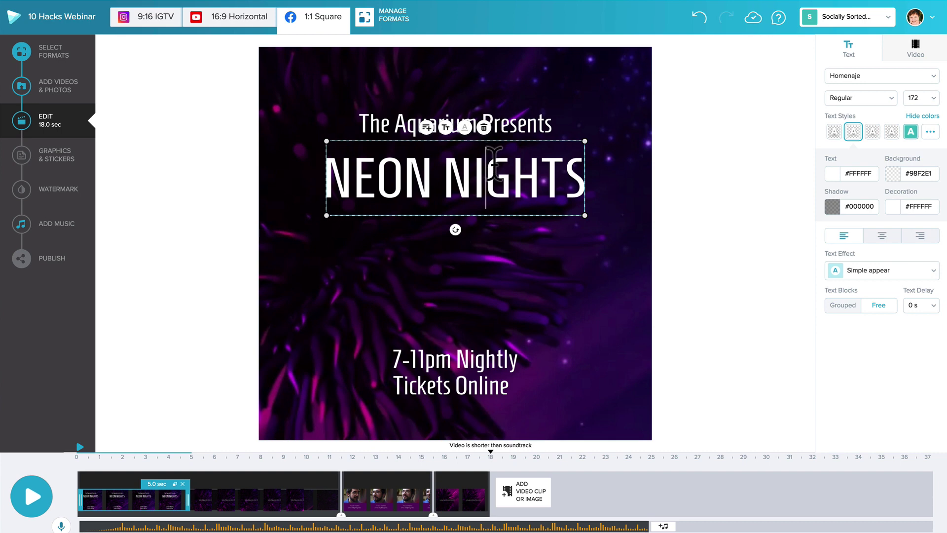
pyautogui.click(832, 206)
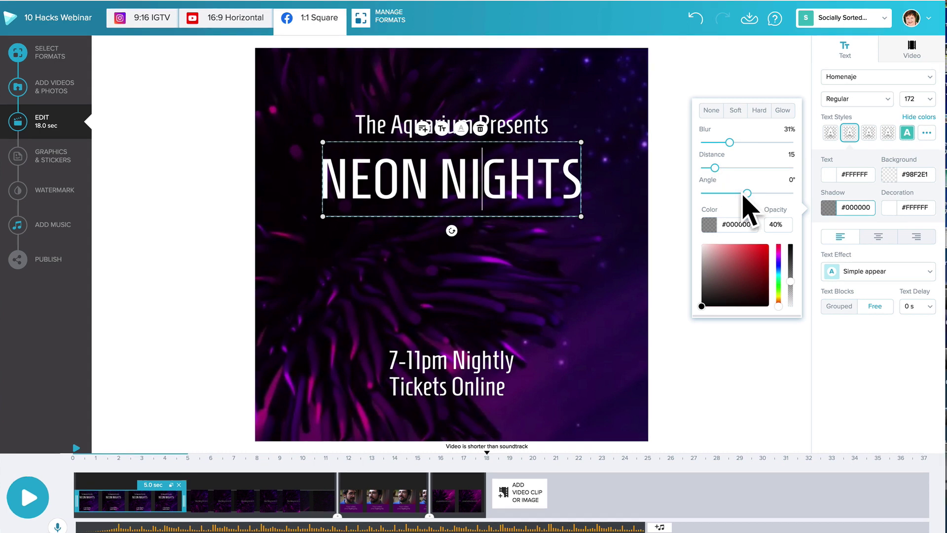
pyautogui.moveTo(704, 313)
pyautogui.mouseDown()
pyautogui.moveTo(763, 249)
pyautogui.moveTo(779, 256)
pyautogui.mouseUp()
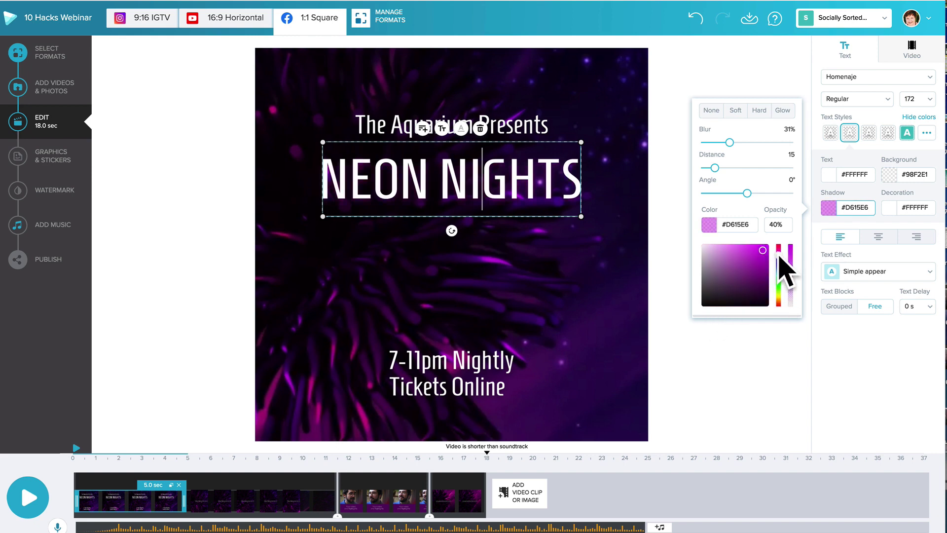
pyautogui.click(767, 245)
pyautogui.click(767, 245)
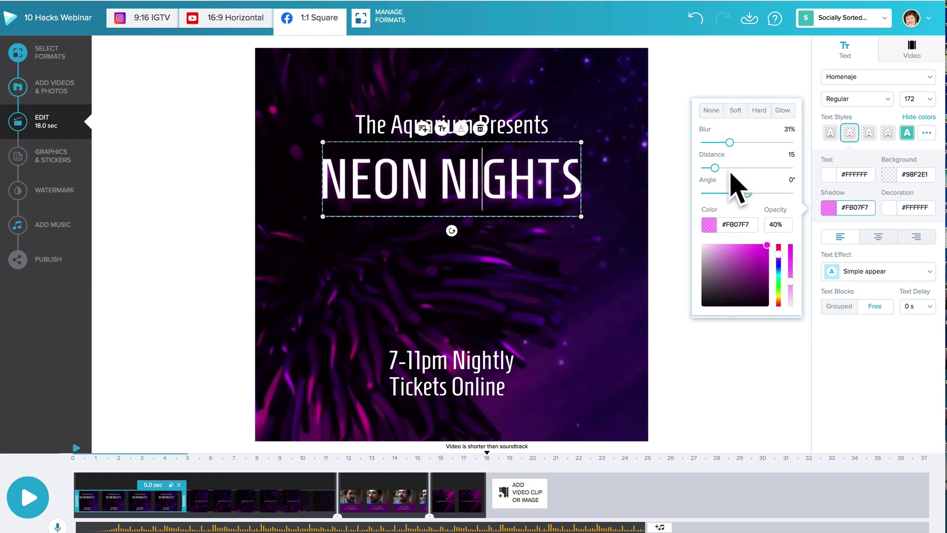
# Apply a Glow shadow to the NEON NIGHTS headline with 47% blur, distance 23 and magenta color #FF00FB
pyautogui.click(783, 111)
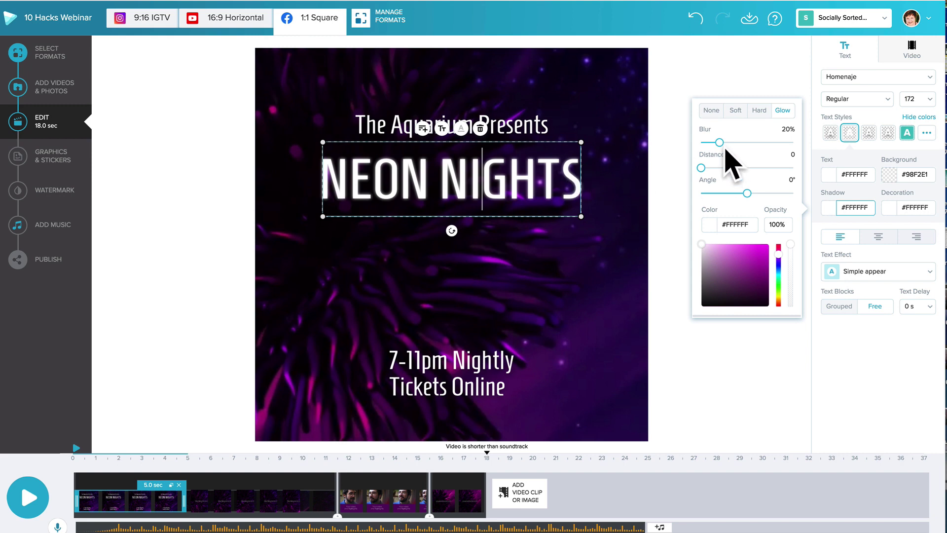
pyautogui.moveTo(720, 143); pyautogui.dragTo(740, 143)
pyautogui.moveTo(745, 143); pyautogui.dragTo(747, 143)
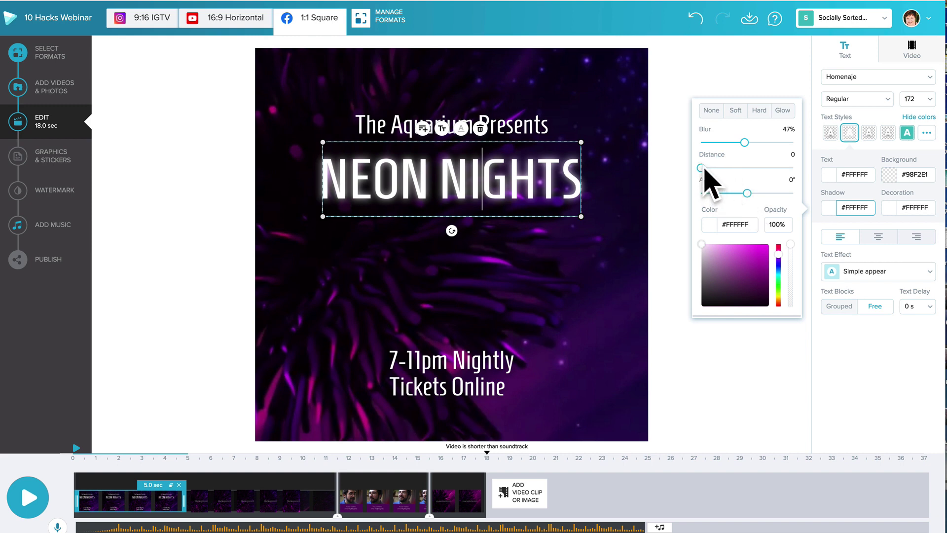
pyautogui.moveTo(705, 168); pyautogui.dragTo(723, 168)
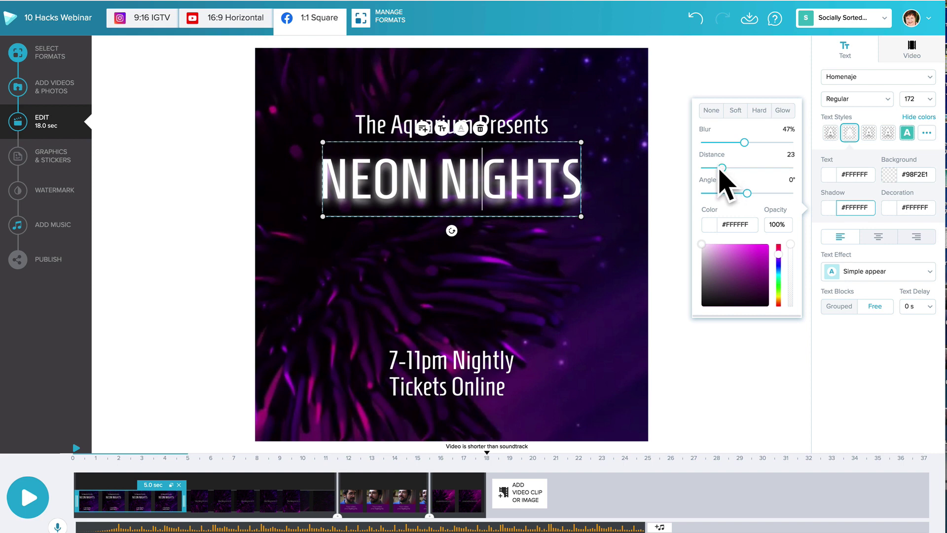
pyautogui.moveTo(702, 254); pyautogui.dragTo(772, 245)
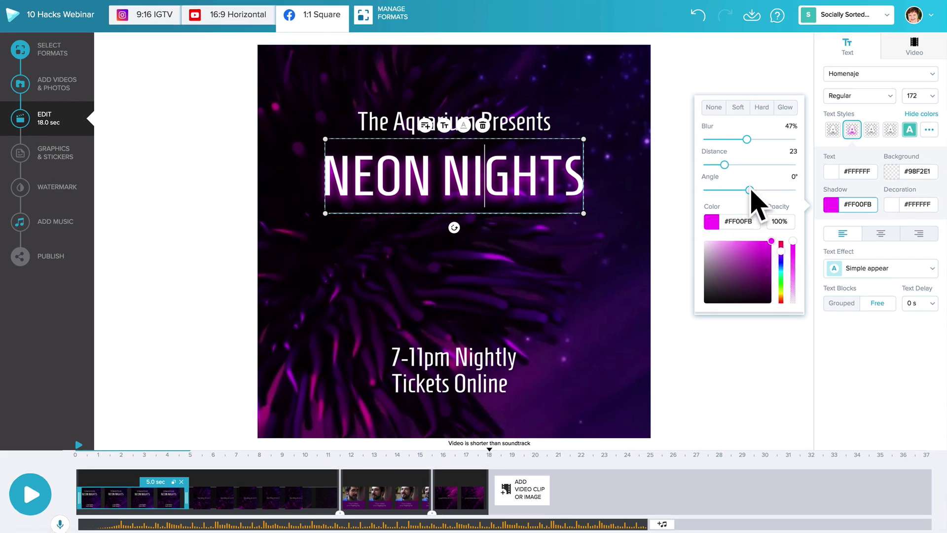
# Try a shadow angle of -59° and a larger shadow distance on the NEON NIGHTS headline
pyautogui.moveTo(751, 191); pyautogui.dragTo(737, 216)
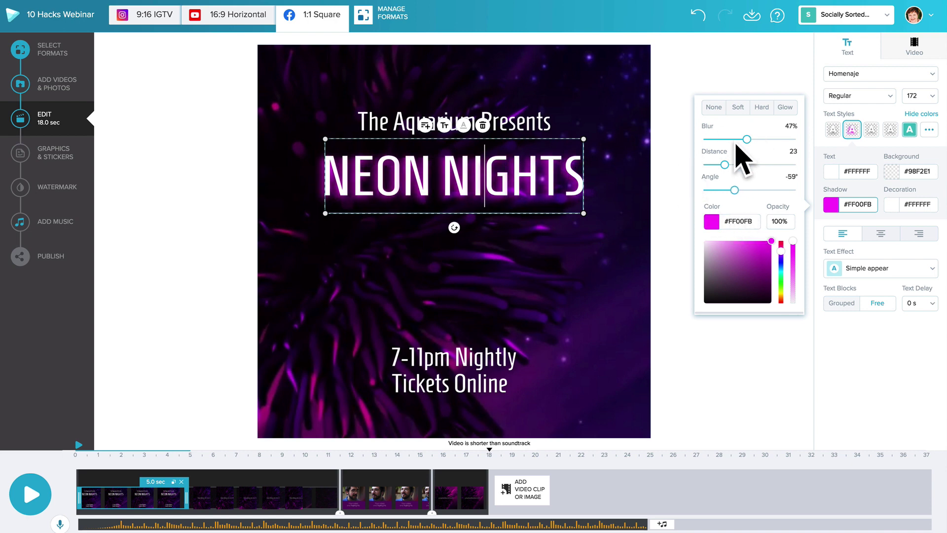
pyautogui.moveTo(725, 166)
pyautogui.mouseDown()
pyautogui.moveTo(697, 166)
pyautogui.moveTo(781, 164)
pyautogui.moveTo(743, 167)
pyautogui.mouseUp()
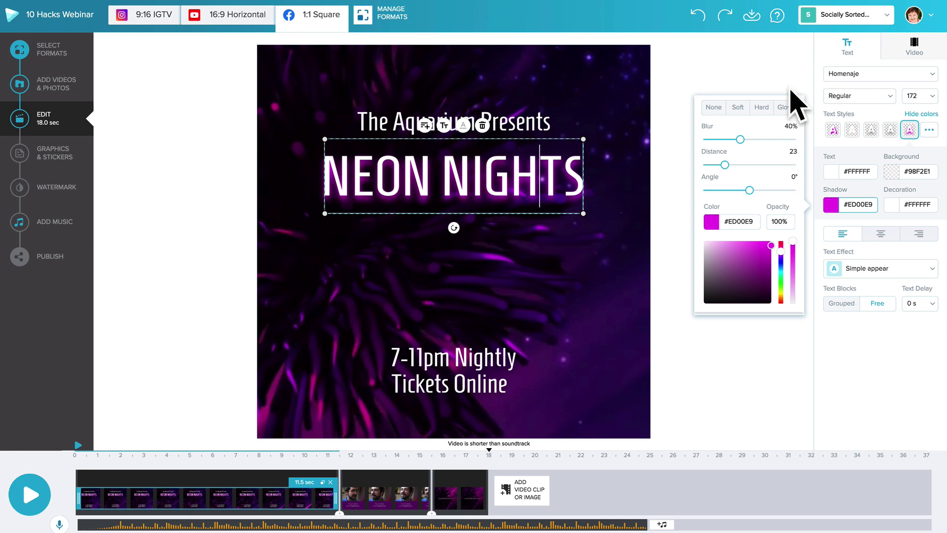
# Try a Hard shadow with distance 11 on the NEON NIGHTS headline and undo it
pyautogui.click(761, 109)
pyautogui.click(732, 165)
pyautogui.moveTo(731, 166); pyautogui.dragTo(715, 168)
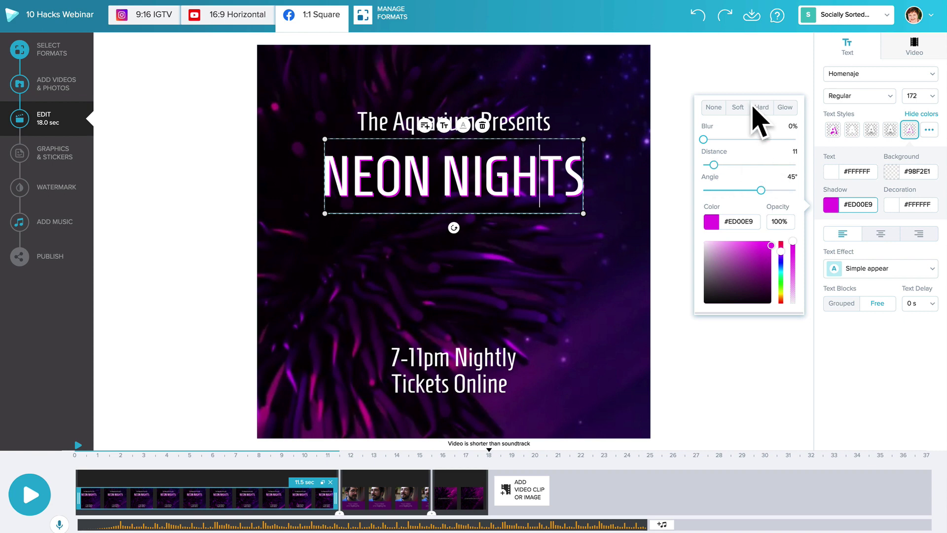
pyautogui.click(698, 17)
pyautogui.click(703, 17)
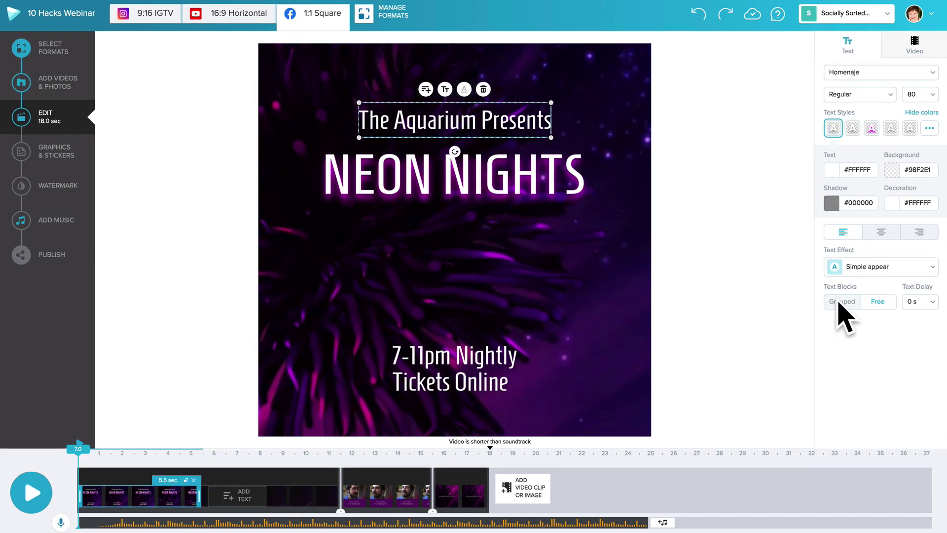
# Center-align the "The Aquarium Presents" text and the "7-11pm Nightly Tickets Online" text
pyautogui.click(881, 232)
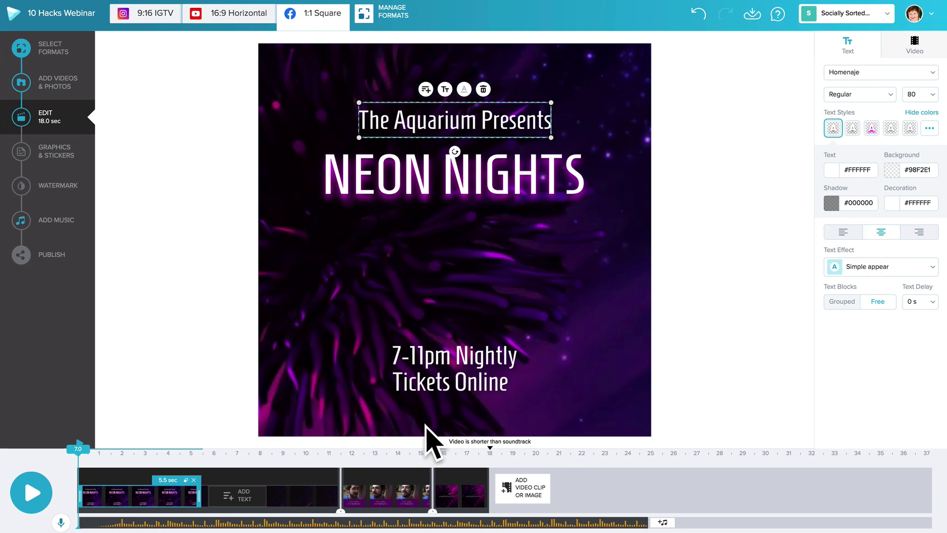
pyautogui.click(486, 380)
pyautogui.click(888, 235)
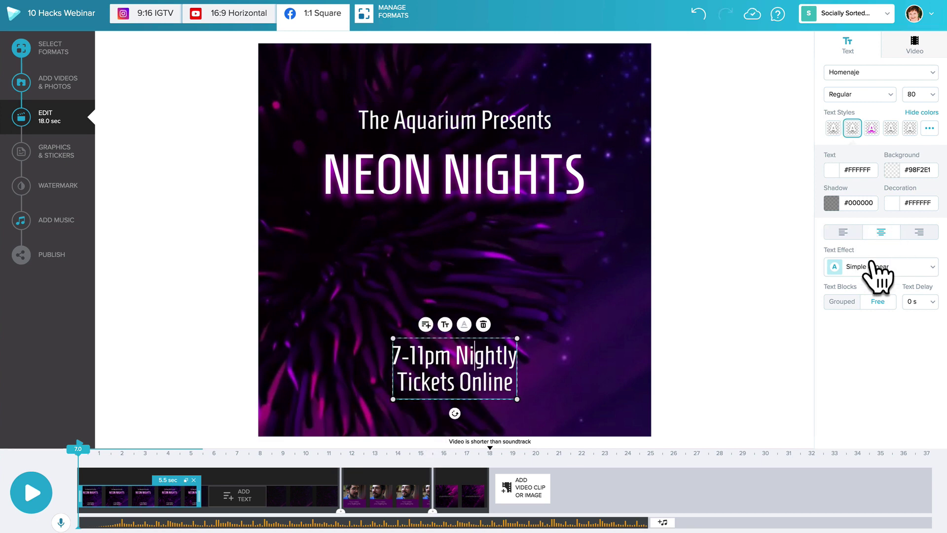
# Delete the 4-second "Your video and highlights" clip from the timeline
pyautogui.click(392, 491)
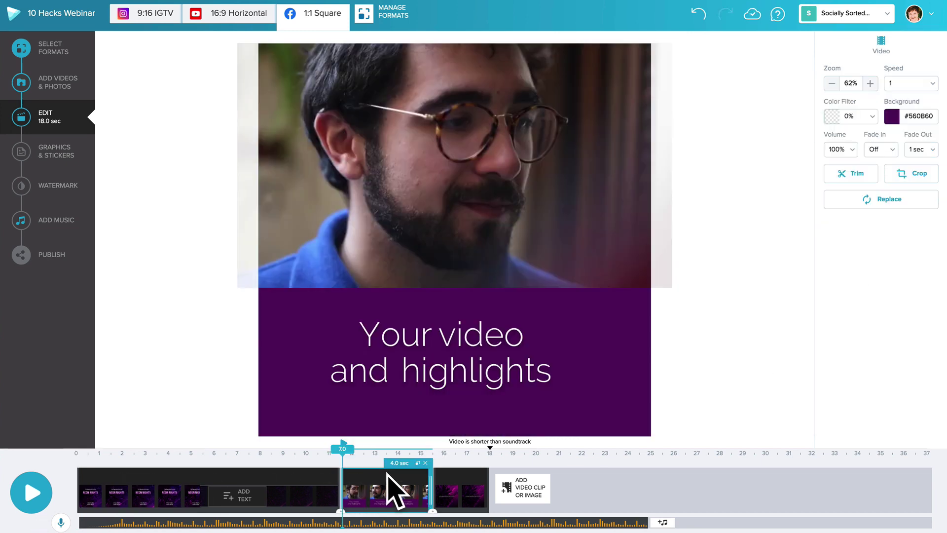
pyautogui.click(425, 462)
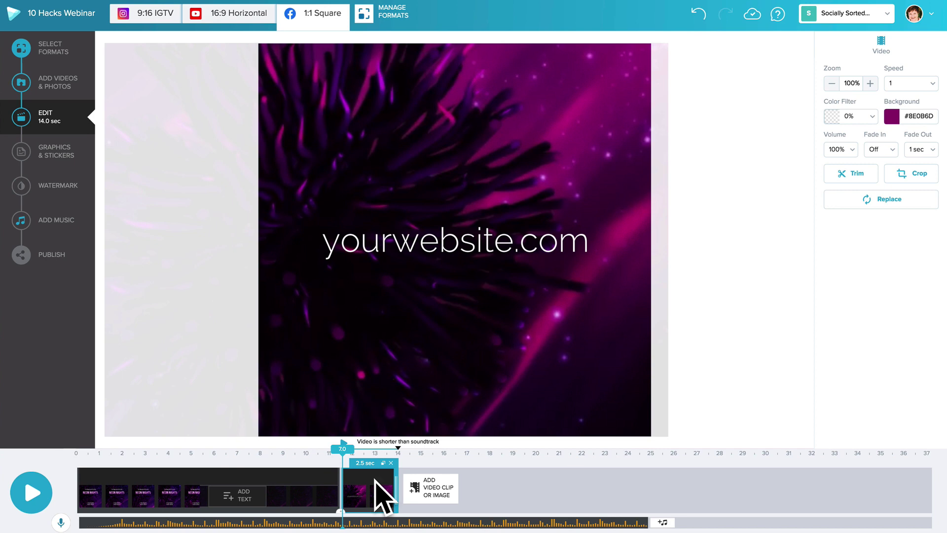
# Extend the NEON NIGHTS text to 11.5 seconds, through the end of the first clip, and play the video to preview it
pyautogui.click(104, 511)
pyautogui.moveTo(197, 493); pyautogui.dragTo(339, 489)
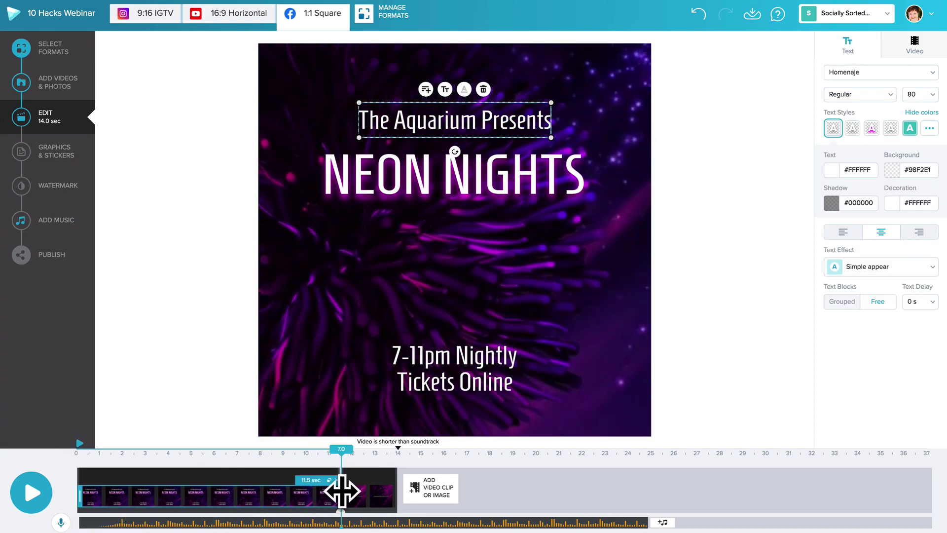
pyautogui.click(31, 492)
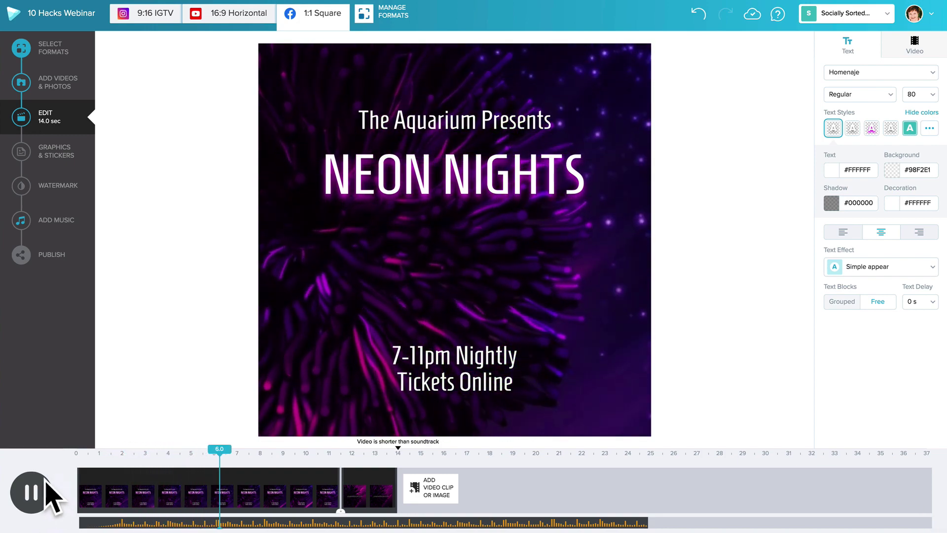
pyautogui.click(33, 499)
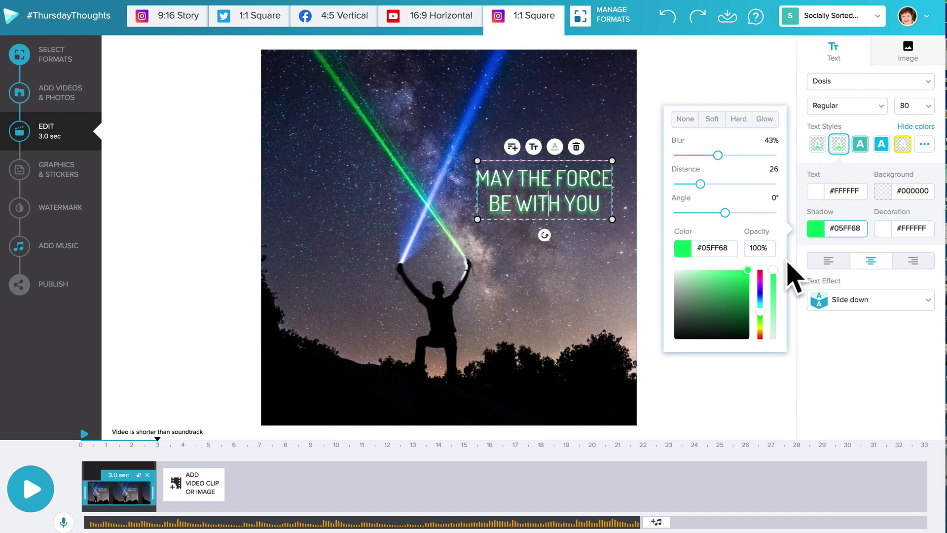
# Change the glow color of the "MAY THE FORCE BE WITH YOU" text to cyan #05F6FF
pyautogui.moveTo(761, 311)
pyautogui.mouseDown()
pyautogui.moveTo(765, 274)
pyautogui.moveTo(760, 306)
pyautogui.mouseUp()
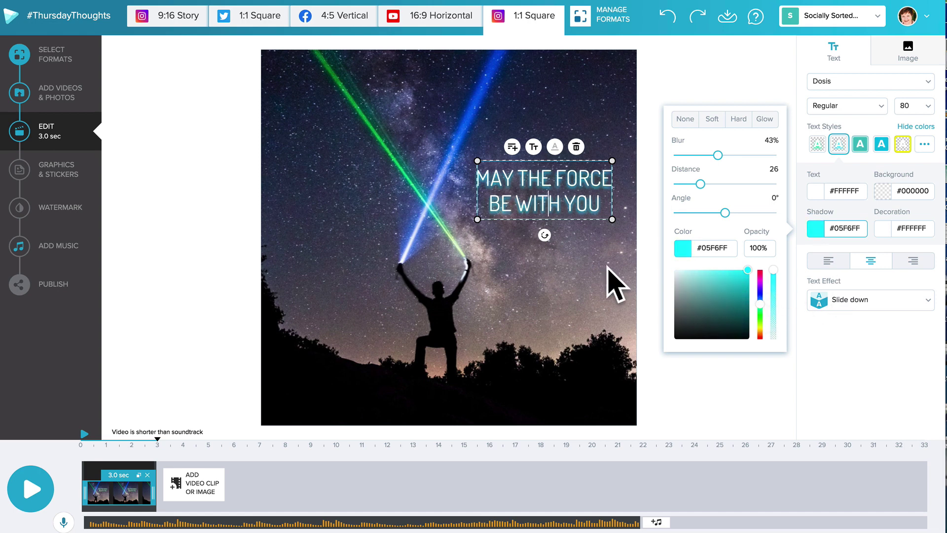